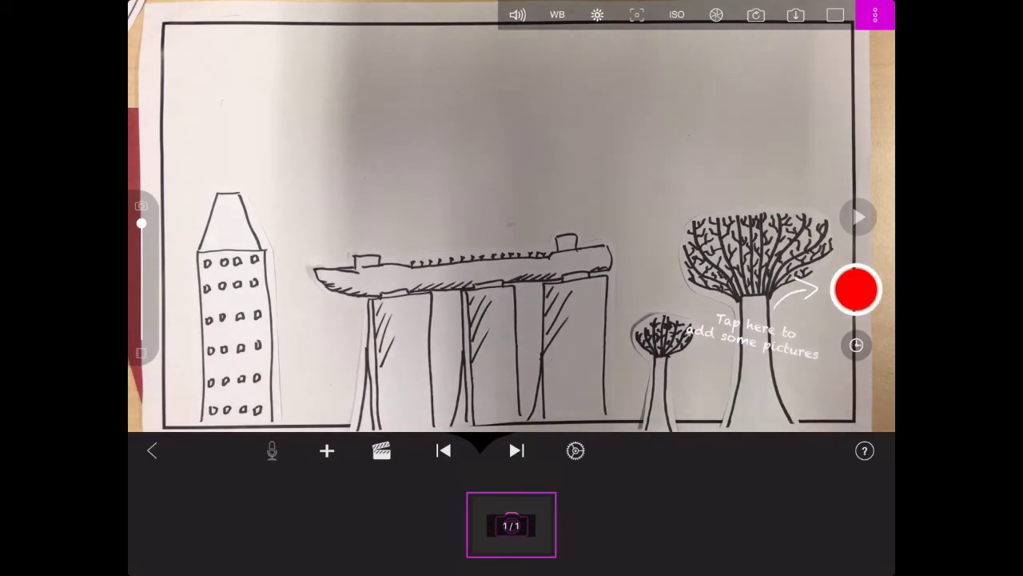
- Capture skyline frames up to 11 and check the 5 FPS looping Movie Speed
{"action": "left_click", "coordinate": [855, 289]}
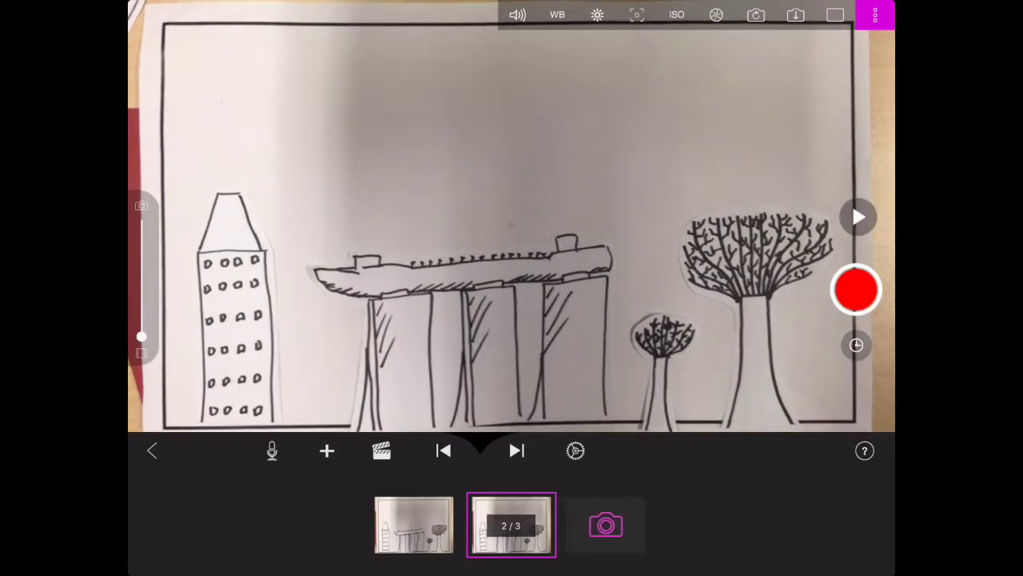
{"action": "left_click", "coordinate": [855, 289]}
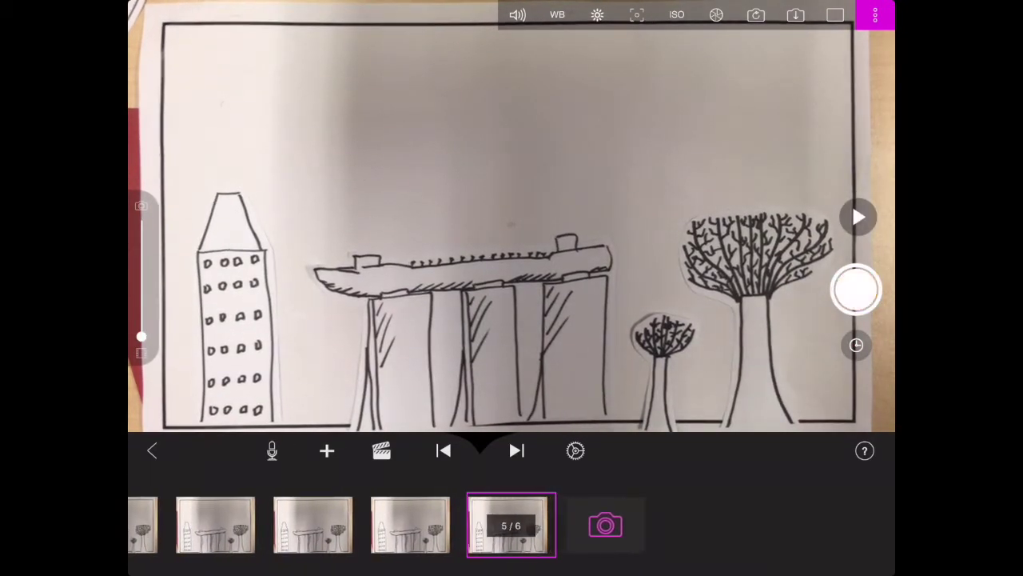
{"action": "left_click", "coordinate": [855, 289]}
{"action": "left_click", "coordinate": [855, 289]}
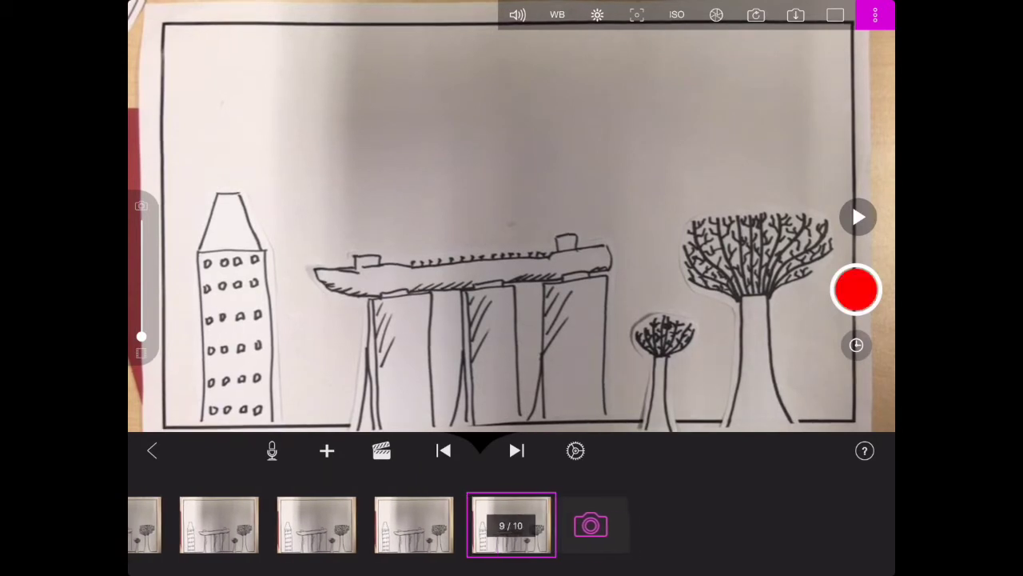
{"action": "left_click", "coordinate": [855, 290]}
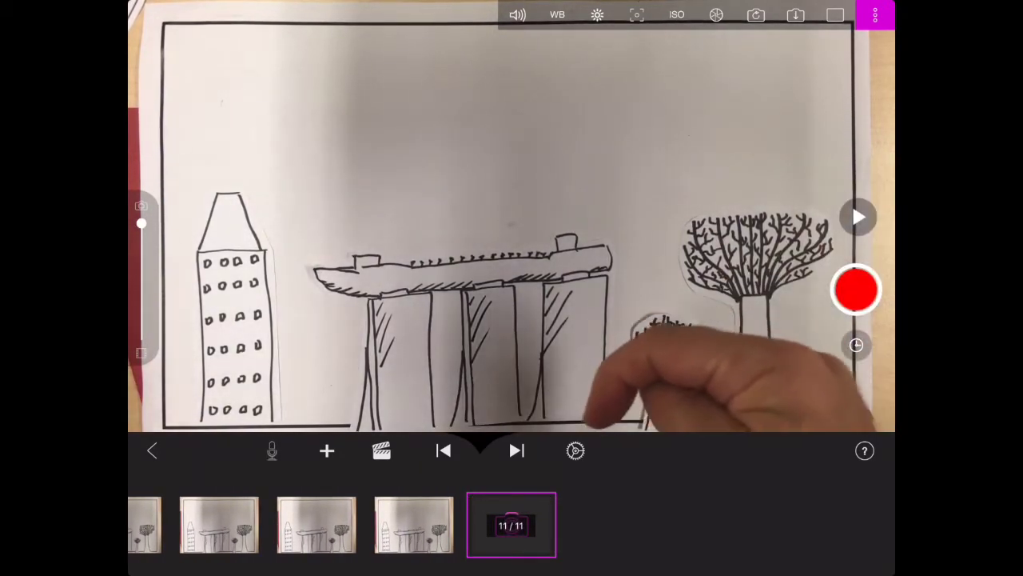
{"action": "left_click", "coordinate": [575, 450]}
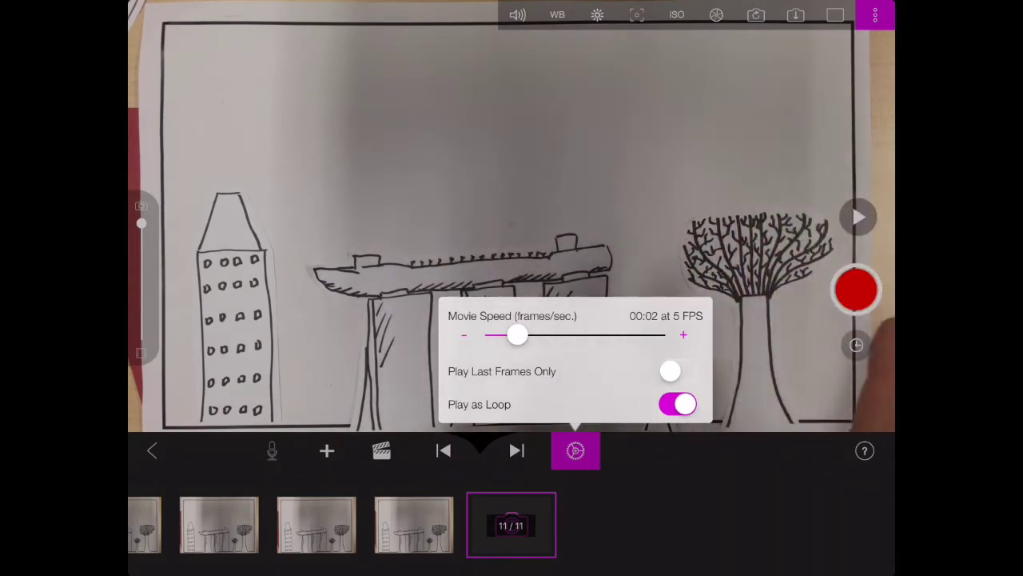
- Capture more skyline frames between cut-out moves, reaching 31, and recheck Movie Speed
{"action": "left_click", "coordinate": [576, 450]}
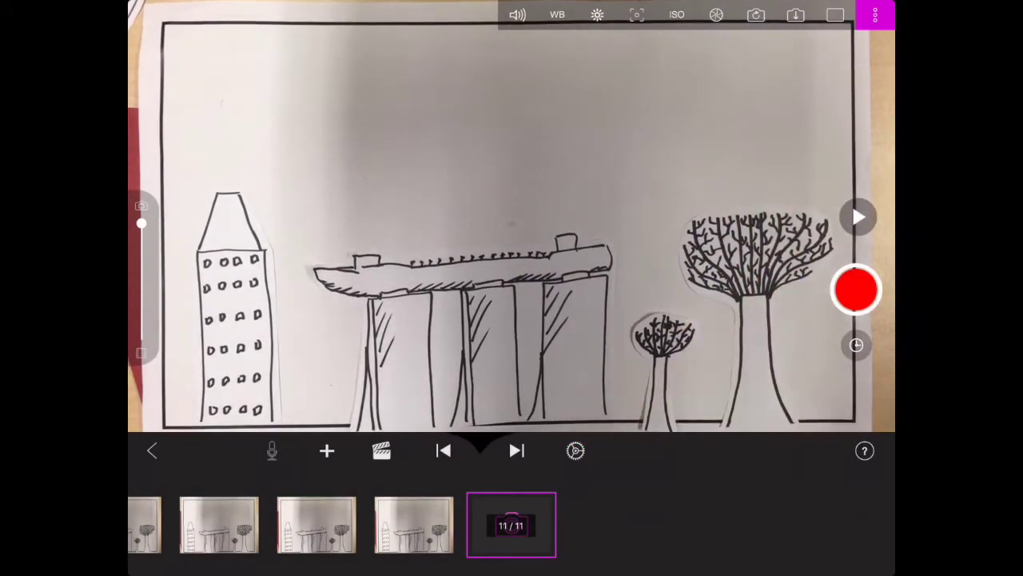
{"action": "left_click", "coordinate": [856, 289]}
{"action": "left_click", "coordinate": [856, 289]}
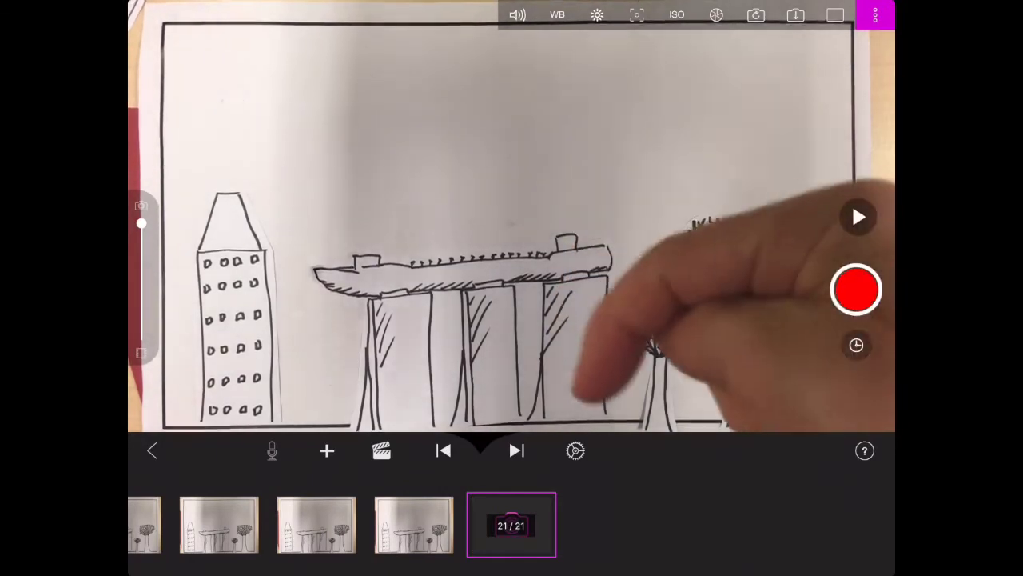
{"action": "left_click", "coordinate": [576, 451]}
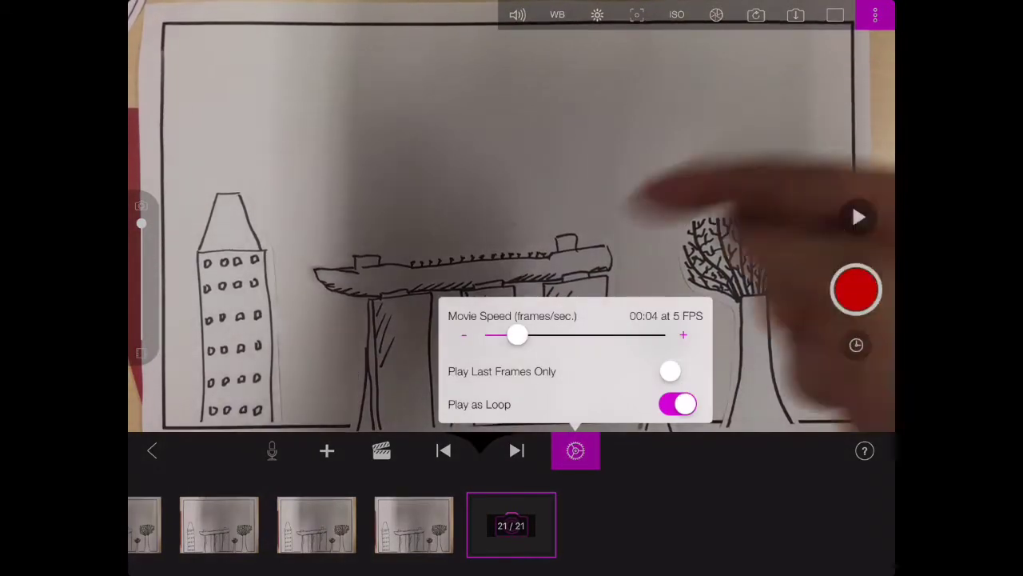
{"action": "left_click", "coordinate": [576, 451]}
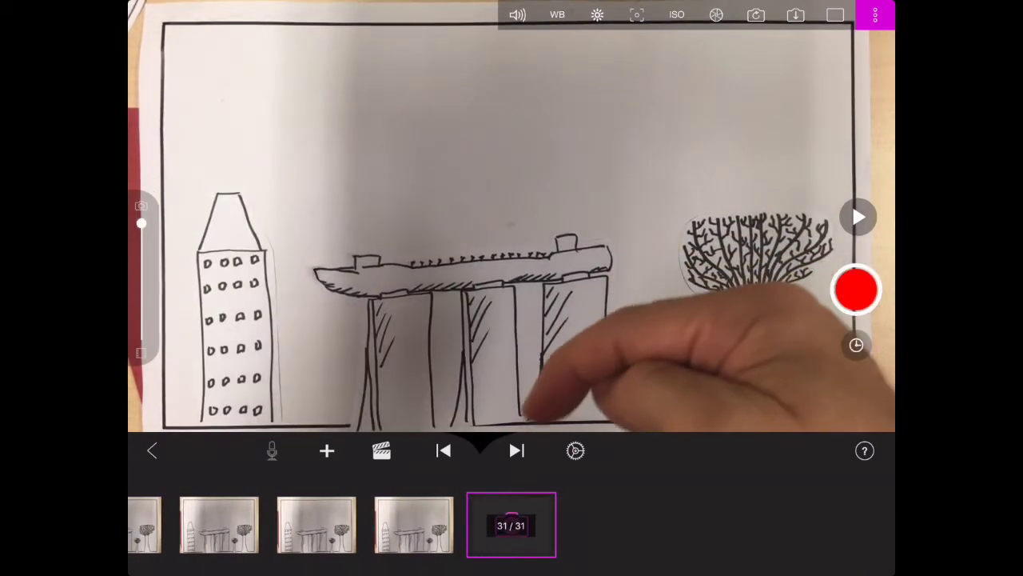
- Slow the skyline movie to 5 FPS, about six seconds long, and play it through
{"action": "left_click", "coordinate": [576, 451]}
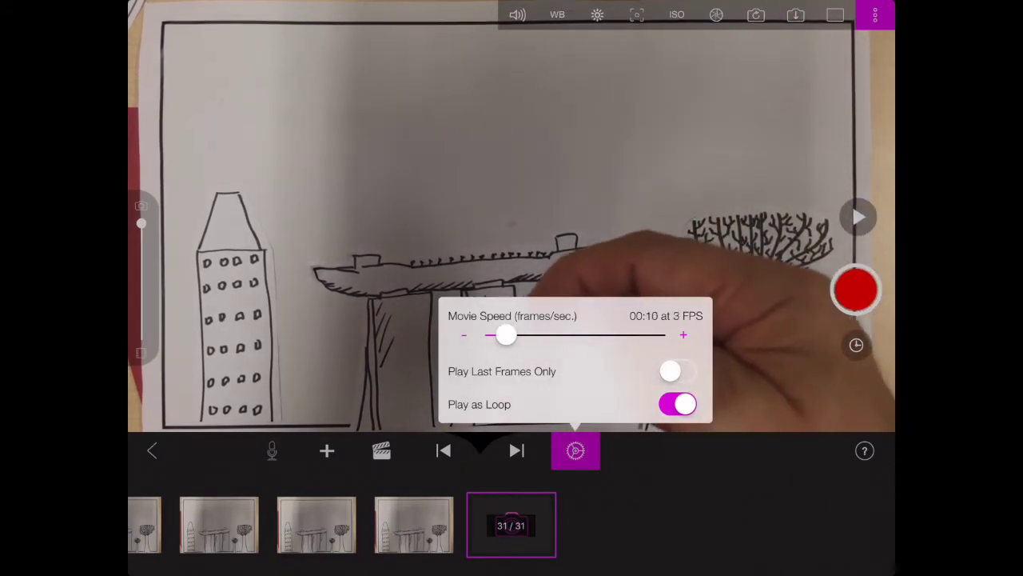
{"action": "left_click_drag", "start_coordinate": [538, 336], "coordinate": [527, 336]}
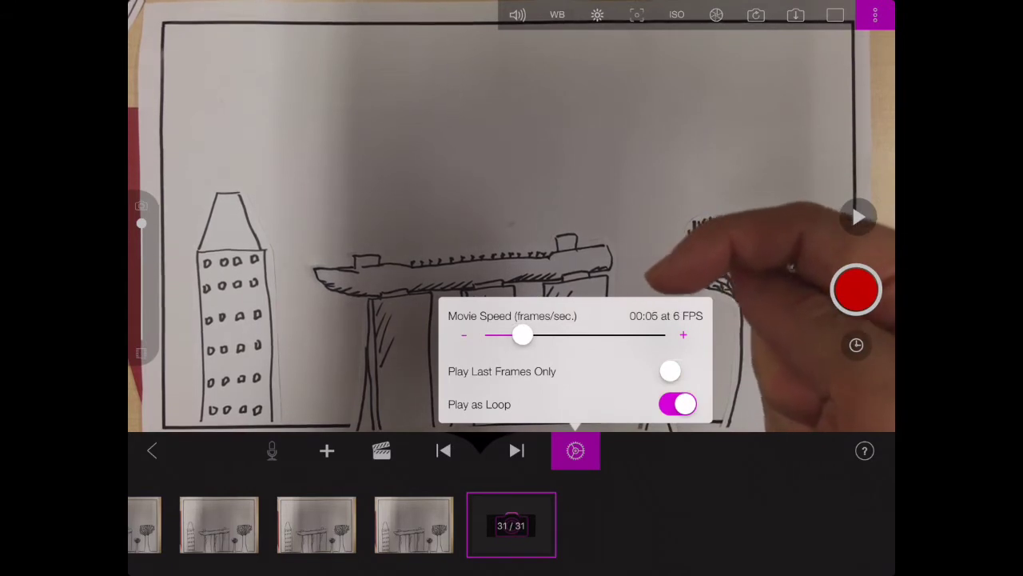
{"action": "left_click_drag", "start_coordinate": [527, 336], "coordinate": [516, 336]}
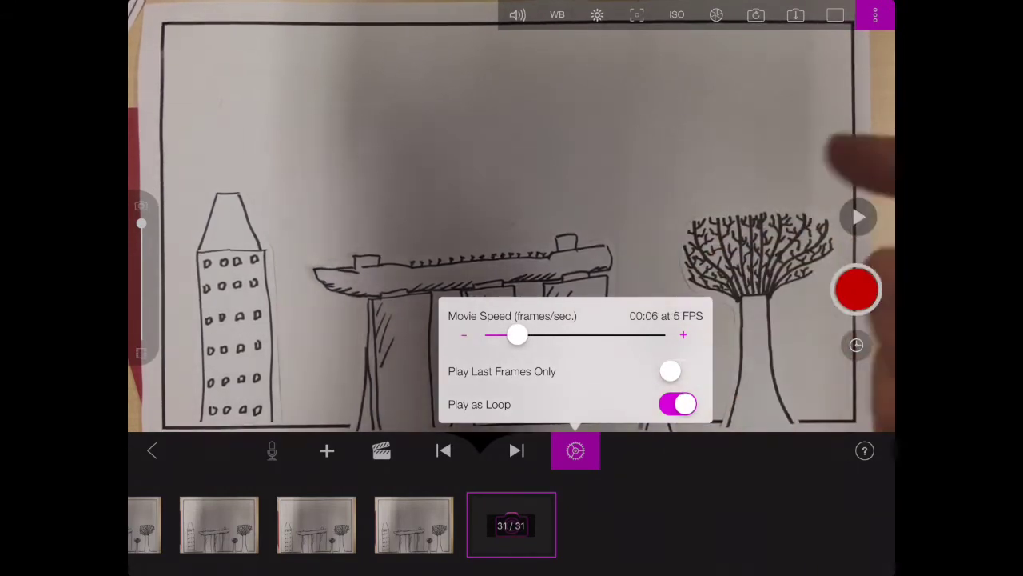
{"action": "left_click", "coordinate": [857, 217]}
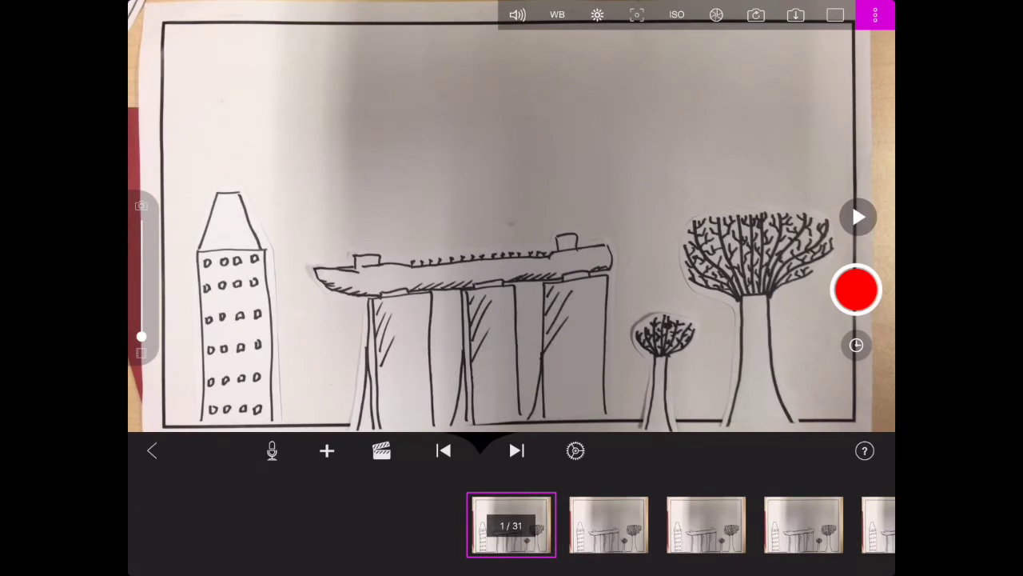
{"action": "left_click", "coordinate": [273, 451]}
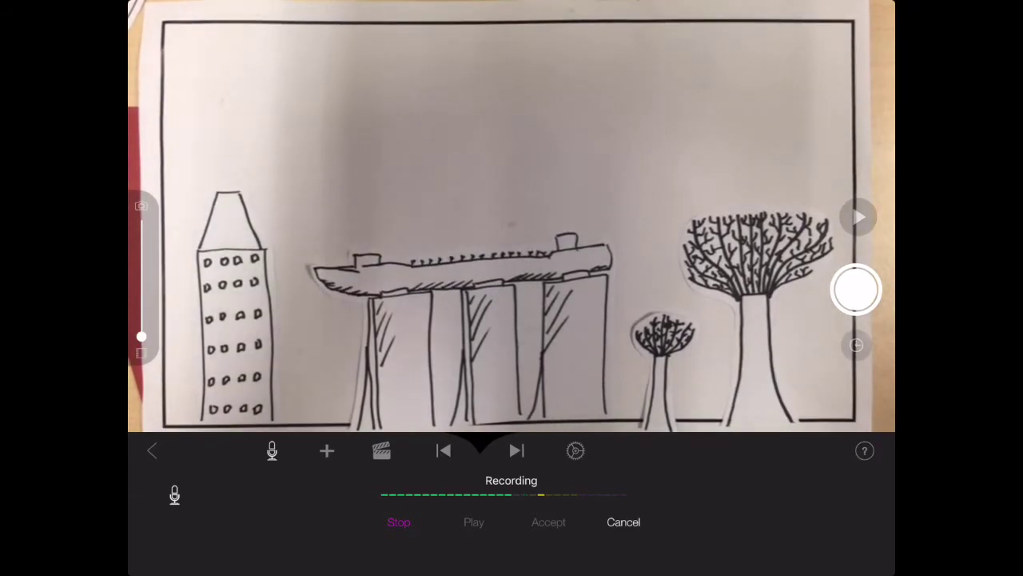
- Stop and accept the narration take recorded from frame one of the skyline movie
{"action": "left_click", "coordinate": [399, 521]}
{"action": "left_click", "coordinate": [548, 522]}
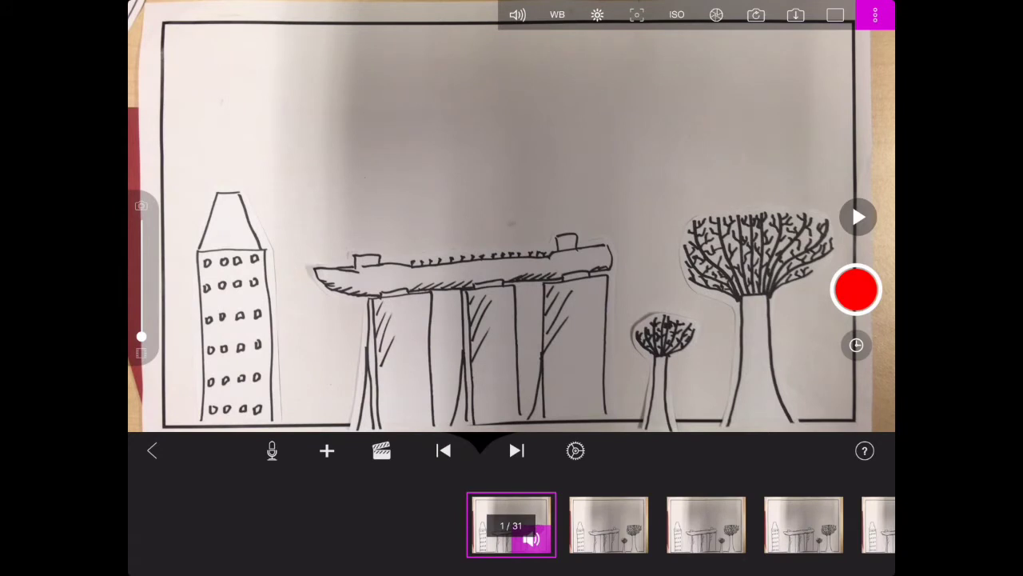
- Play the 31-frame skyline movie with its voiceover narration
{"action": "left_click", "coordinate": [857, 215]}
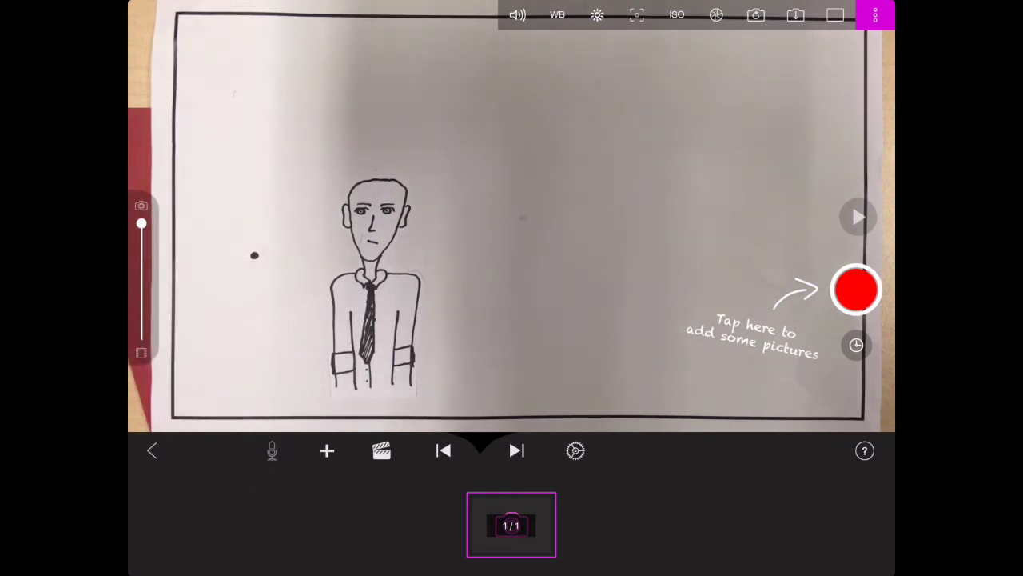
- Capture about 14 man-in-a-tie frames, swapping open and closed mouth cut-outs between shots
{"action": "left_click", "coordinate": [856, 289]}
{"action": "left_click", "coordinate": [856, 289]}
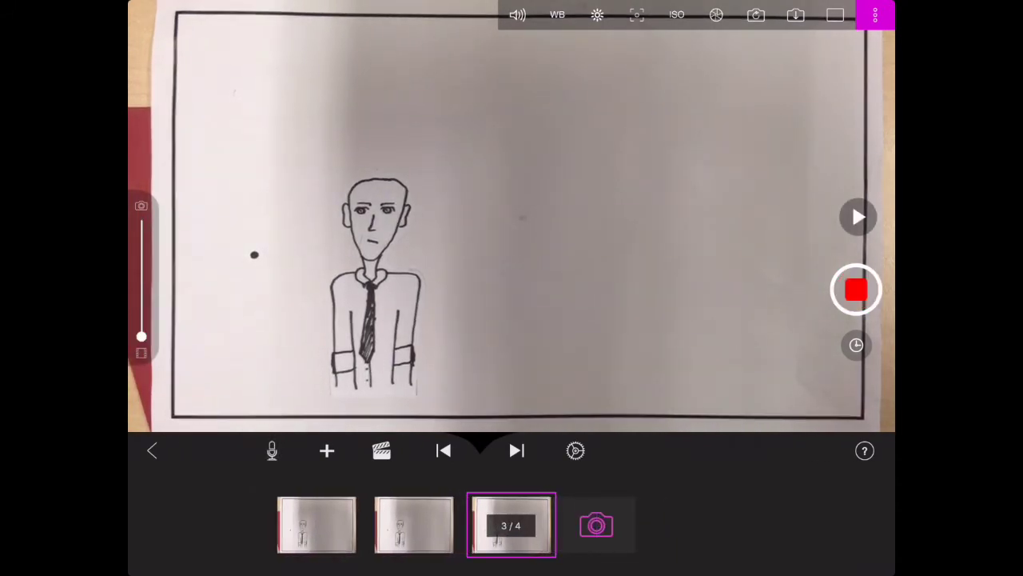
{"action": "left_click", "coordinate": [856, 289]}
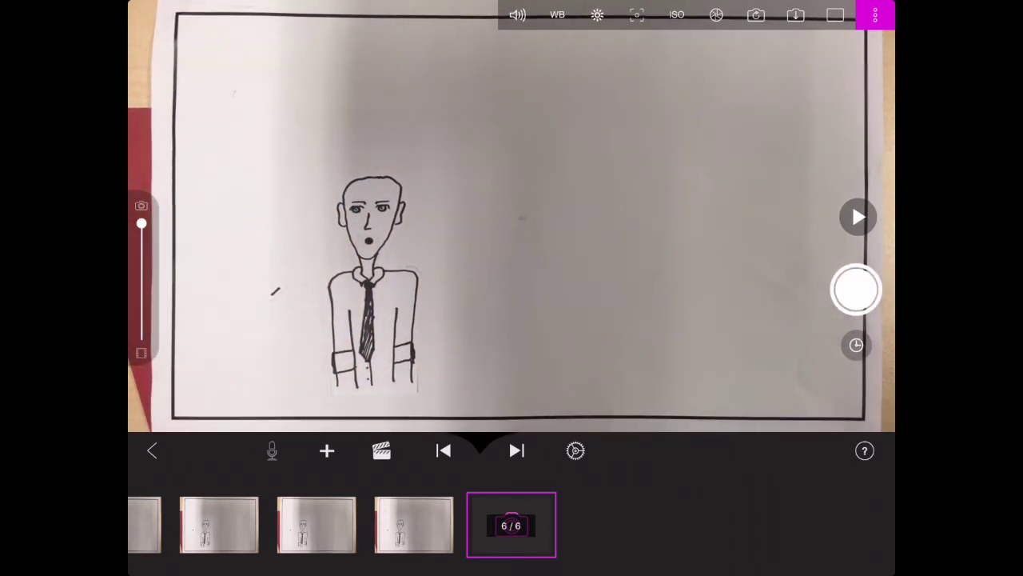
{"action": "left_click", "coordinate": [856, 290]}
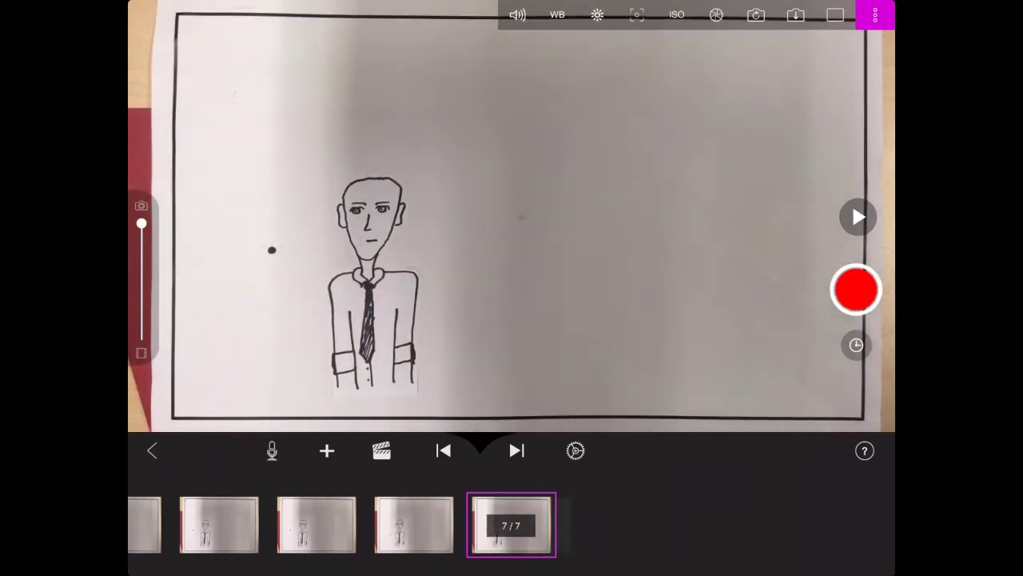
{"action": "left_click", "coordinate": [856, 289]}
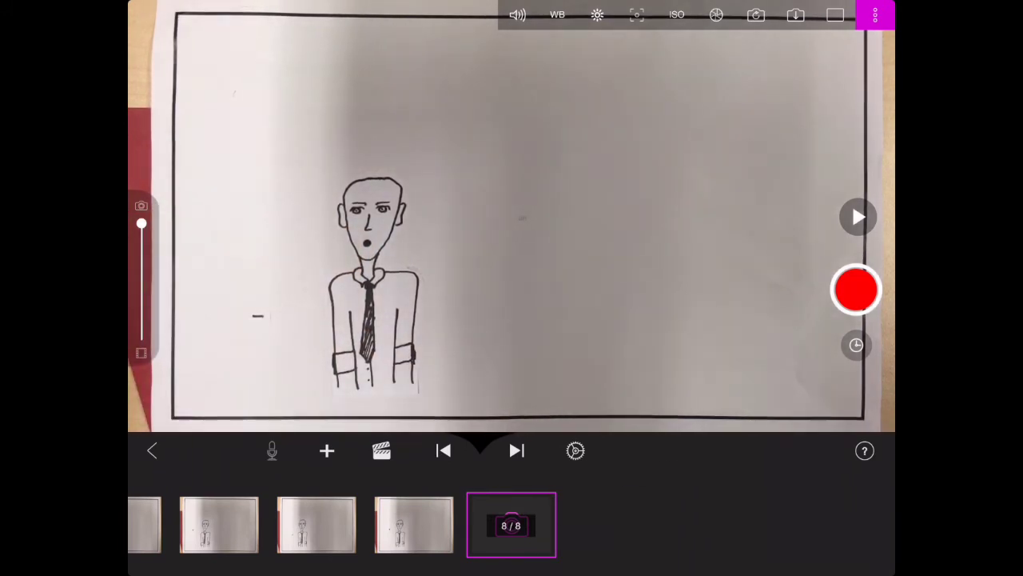
{"action": "left_click", "coordinate": [855, 290]}
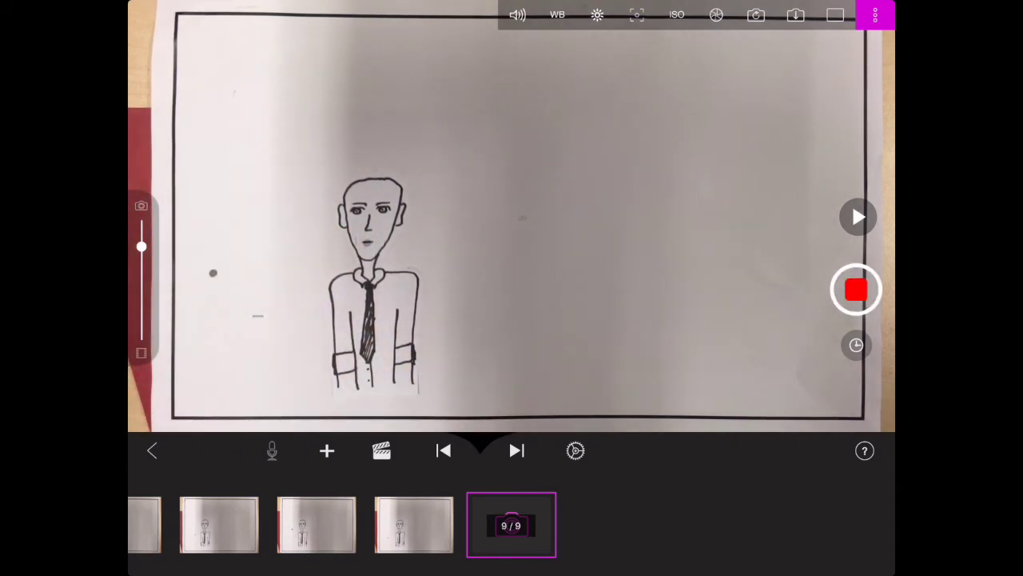
{"action": "left_click", "coordinate": [856, 289]}
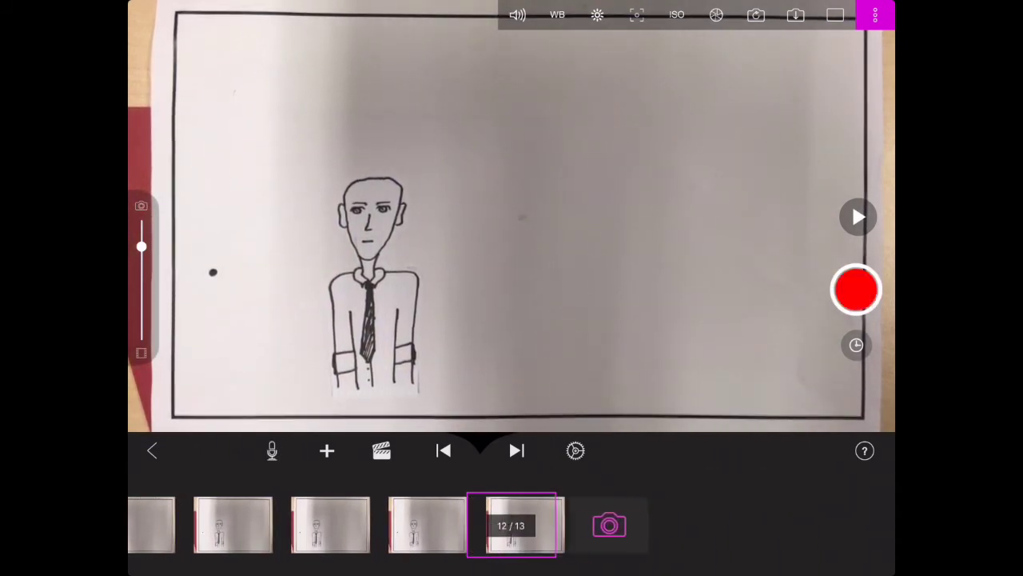
- Play the 14-frame character movie, confirm 10 FPS, and return to frame one
{"action": "left_click_drag", "start_coordinate": [336, 525], "coordinate": [799, 524]}
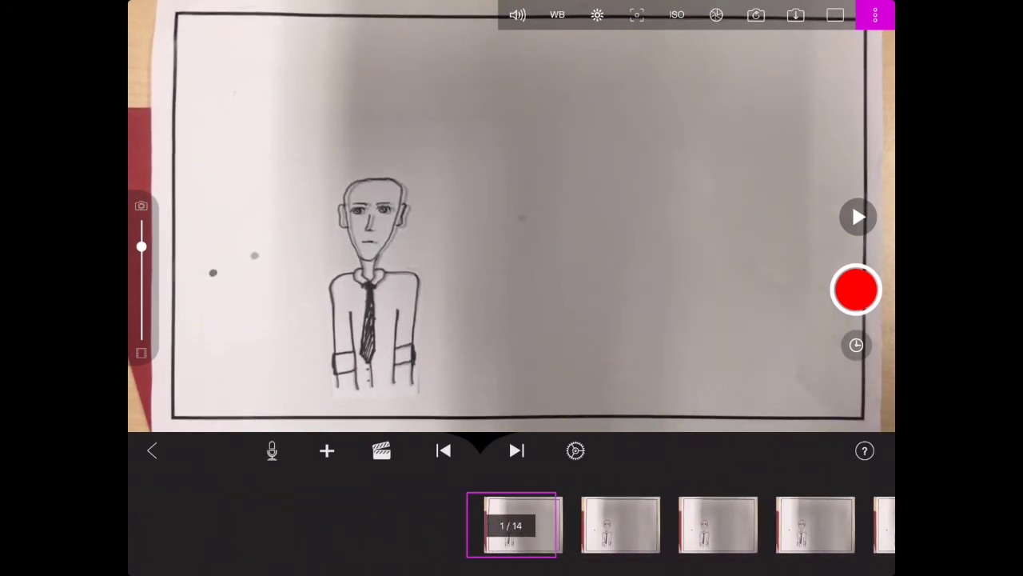
{"action": "left_click", "coordinate": [858, 216]}
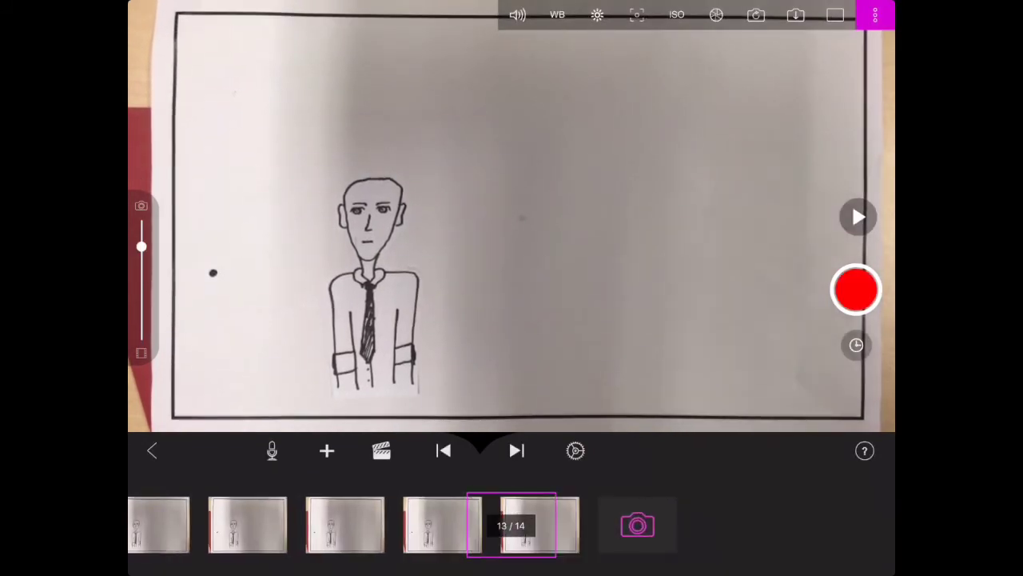
{"action": "left_click_drag", "start_coordinate": [319, 525], "coordinate": [800, 524]}
{"action": "left_click", "coordinate": [575, 451]}
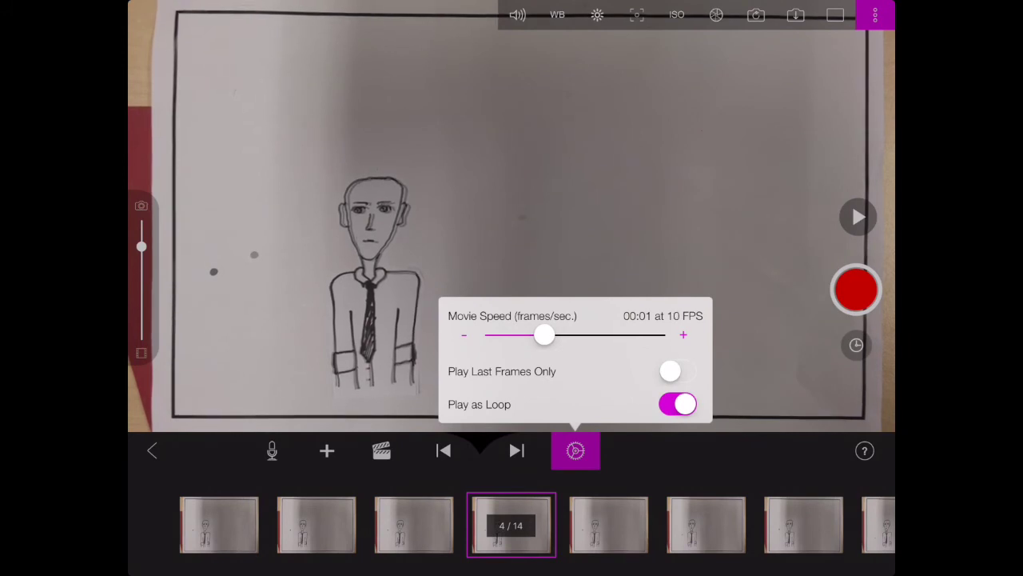
{"action": "left_click", "coordinate": [575, 450]}
{"action": "left_click_drag", "start_coordinate": [319, 524], "coordinate": [607, 525]}
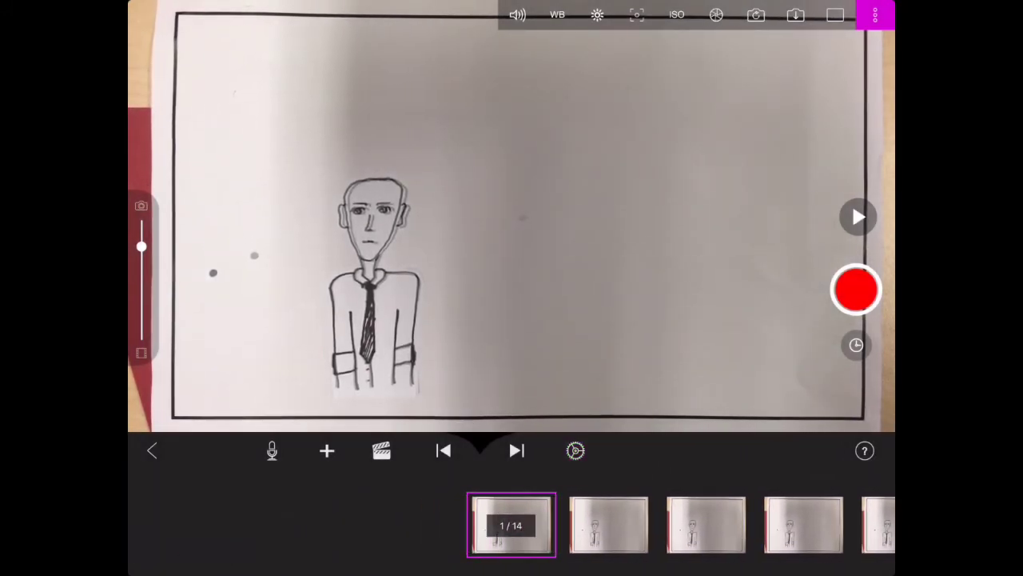
{"action": "left_click", "coordinate": [272, 451]}
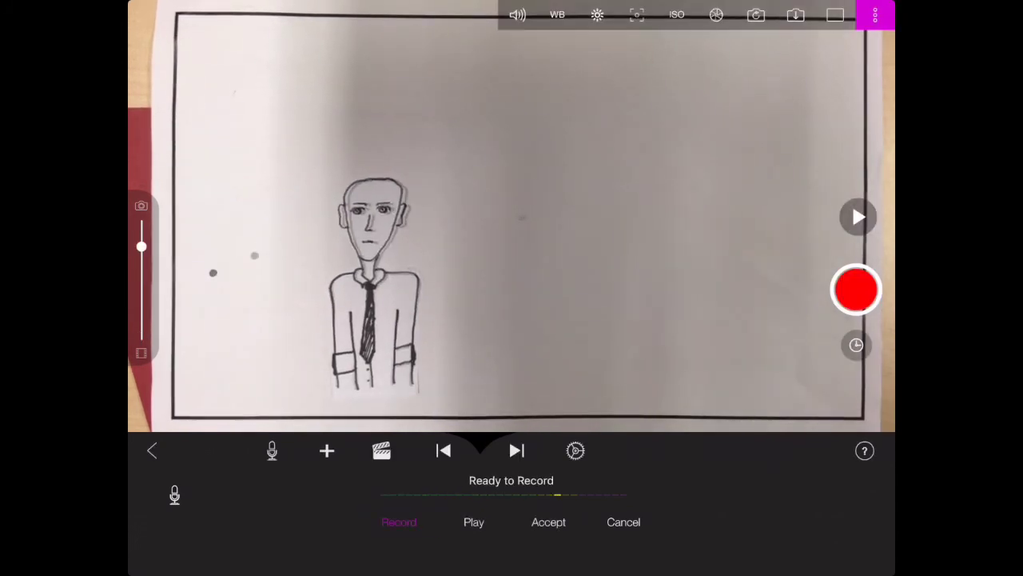
- Accept the 'hello' voice take and play the lip-synced character movie
{"action": "left_click", "coordinate": [549, 538]}
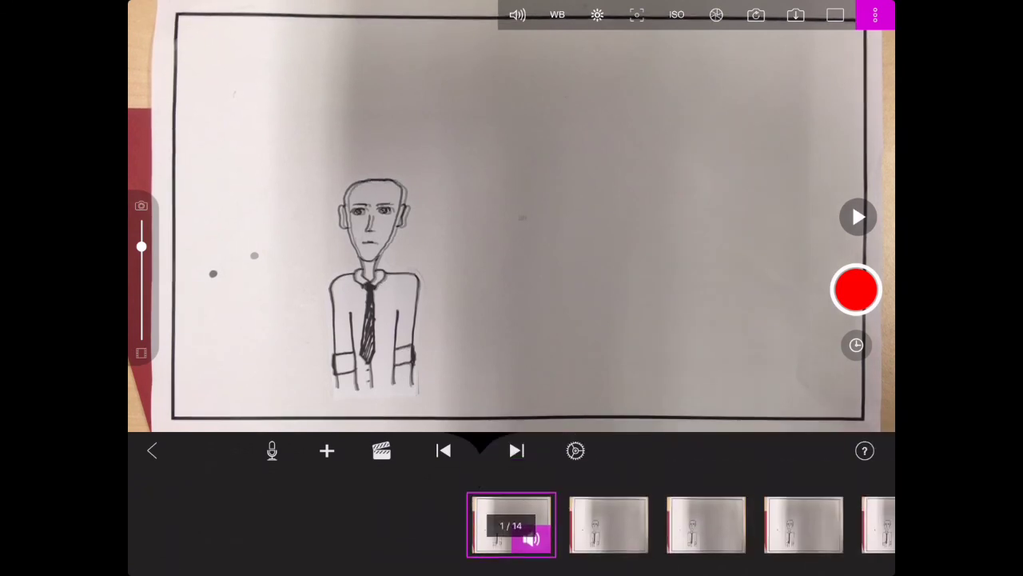
{"action": "left_click", "coordinate": [858, 217]}
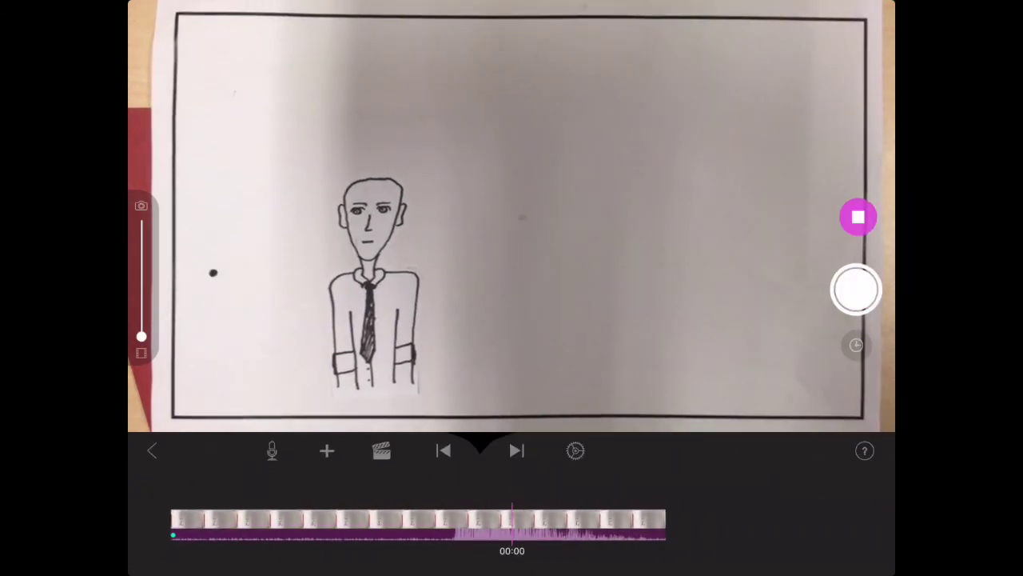